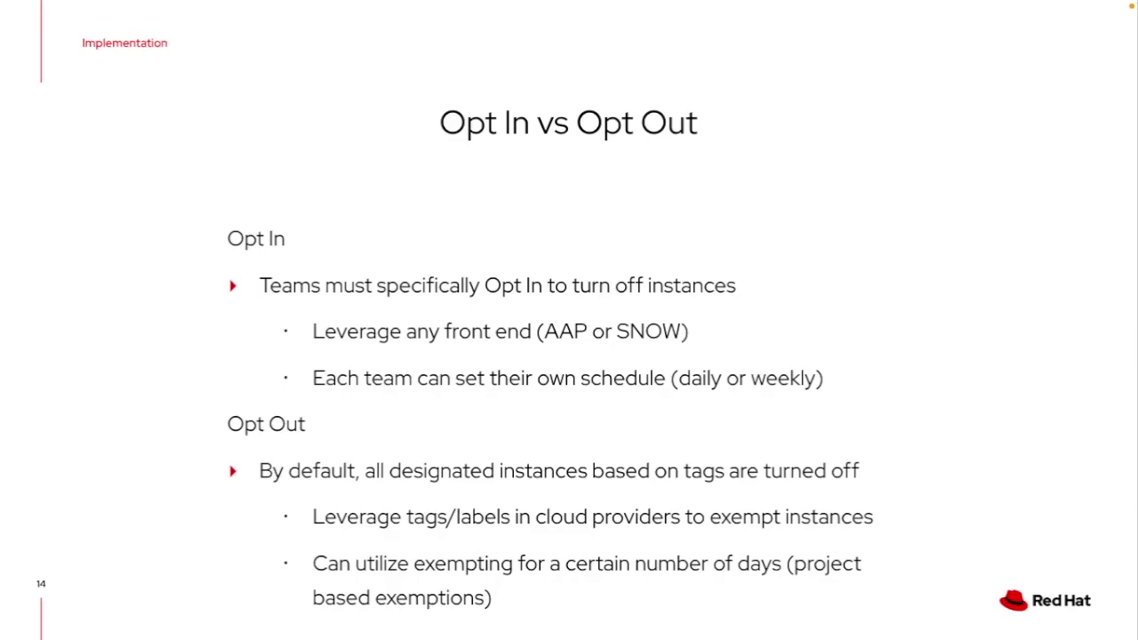
# Step: Advance the presentation from the Opt In vs Opt Out slide to slide 15, Demo
pyautogui.press('Right')
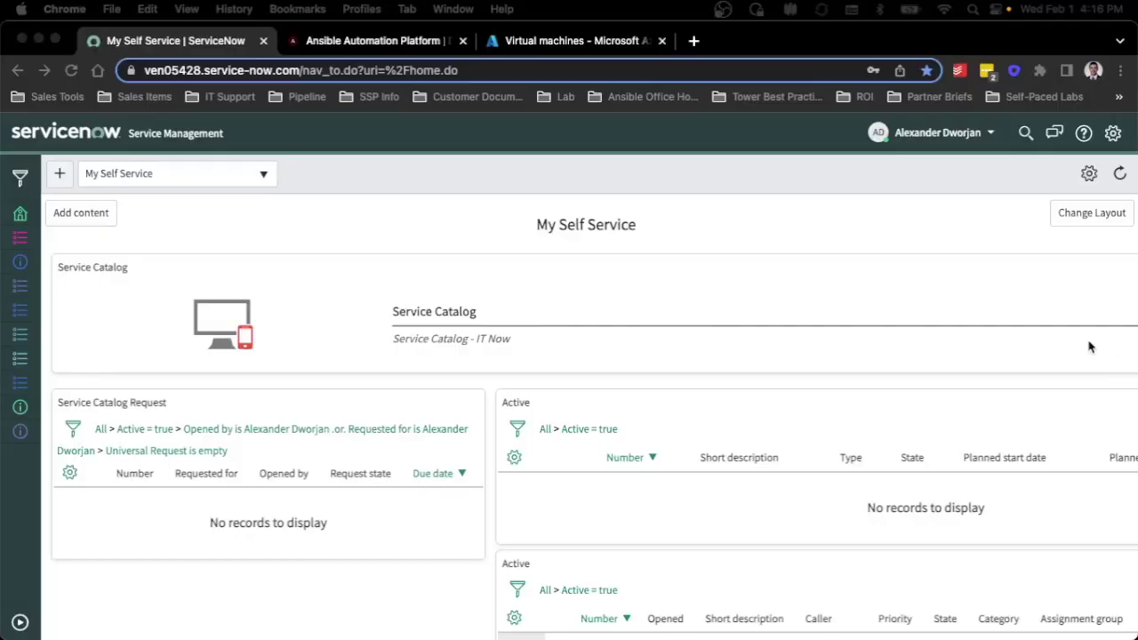
# Step: Open the AAP Azure Instance Parking form under Ansible Cloud Savings and enter the dev tag
pyautogui.click(500, 339)
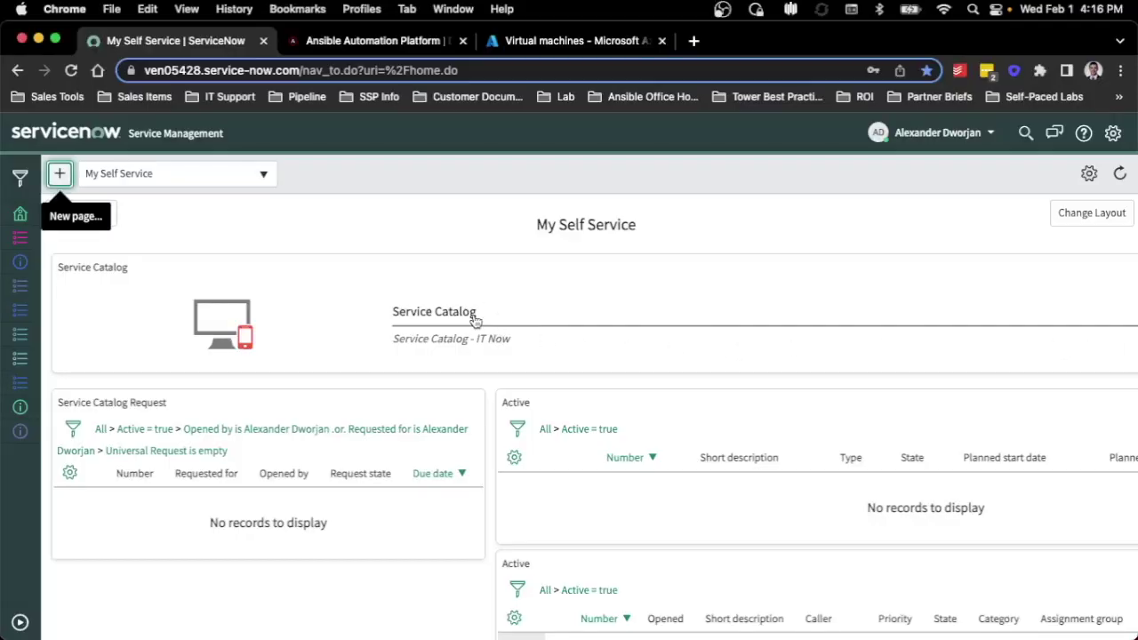
pyautogui.click(475, 315)
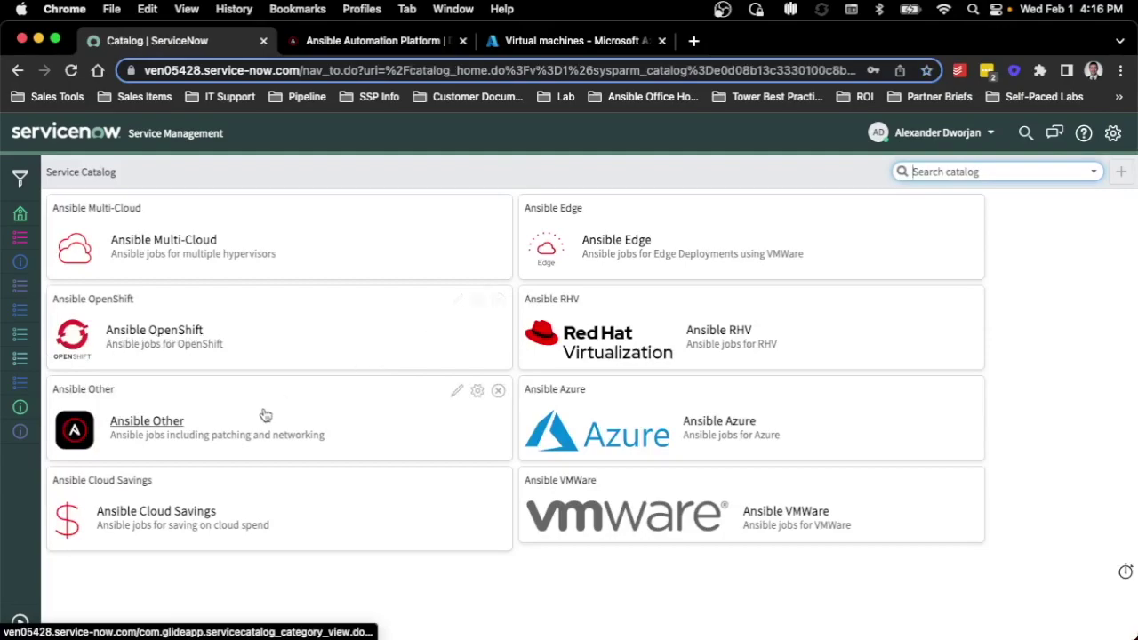
pyautogui.click(201, 514)
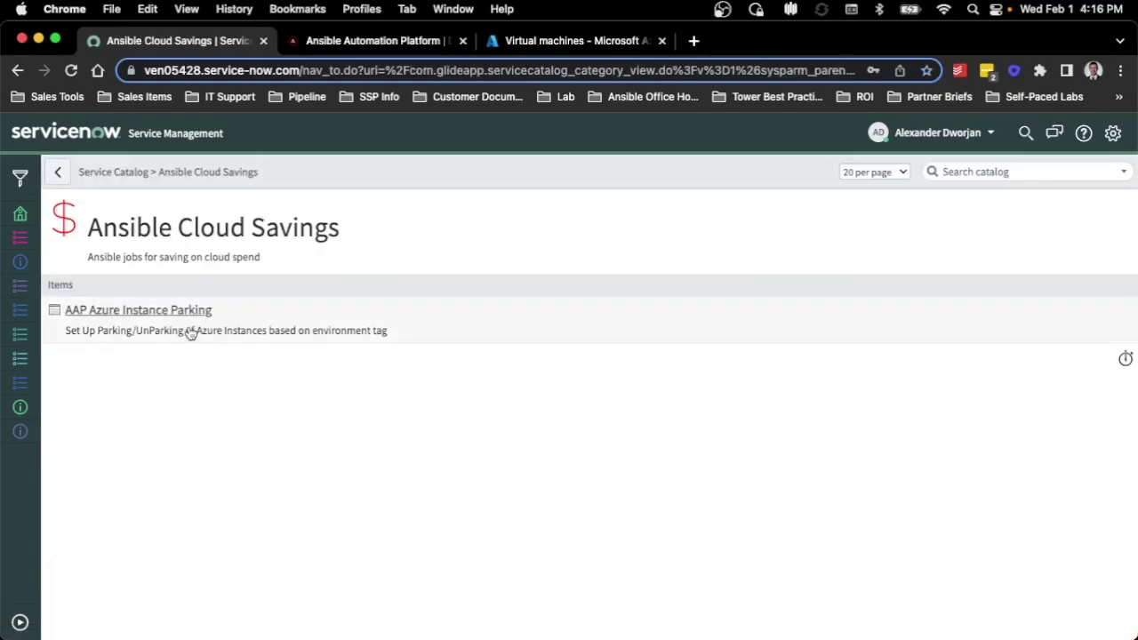
pyautogui.click(209, 310)
pyautogui.click(207, 311)
pyautogui.click(221, 266)
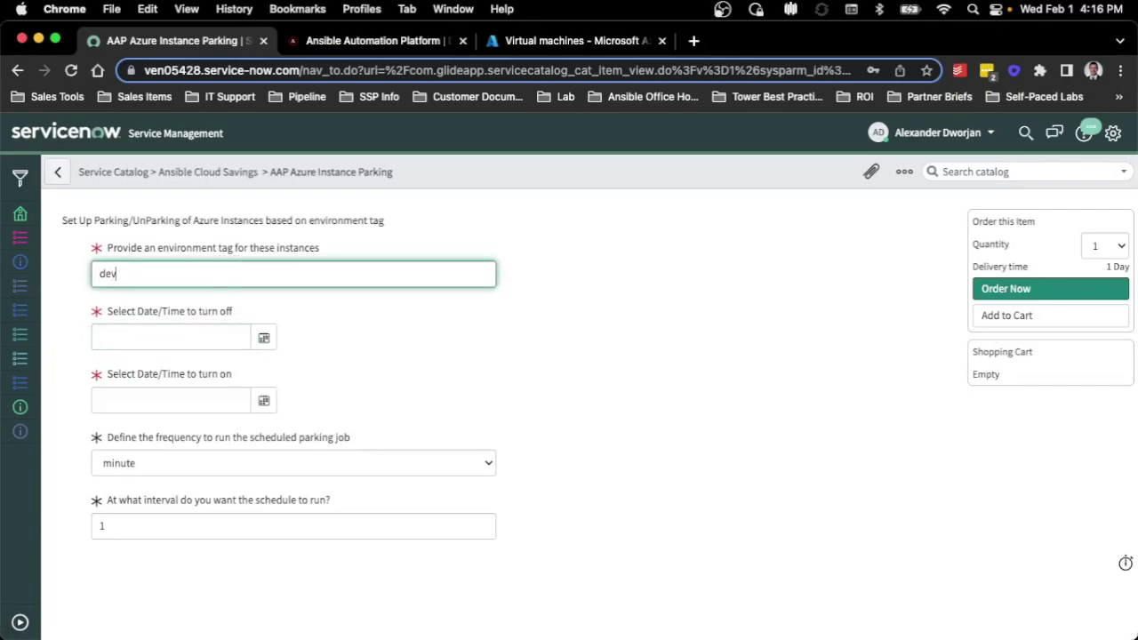
pyautogui.click(263, 338)
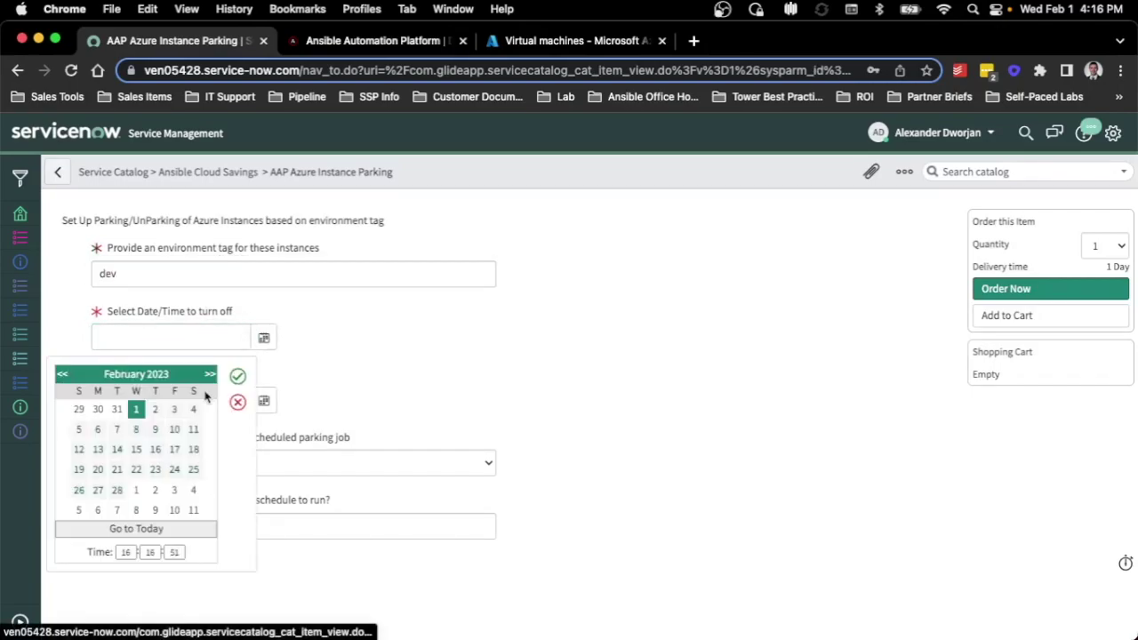
pyautogui.doubleClick(151, 552)
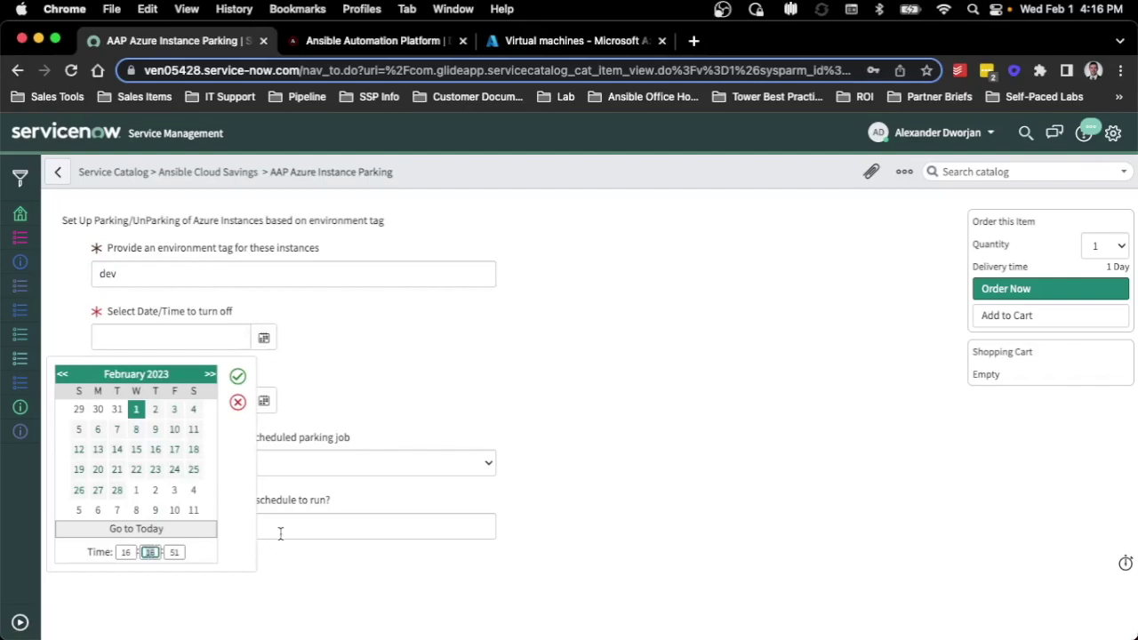
pyautogui.write('18')
pyautogui.press('Tab')
pyautogui.click(237, 376)
pyautogui.click(263, 401)
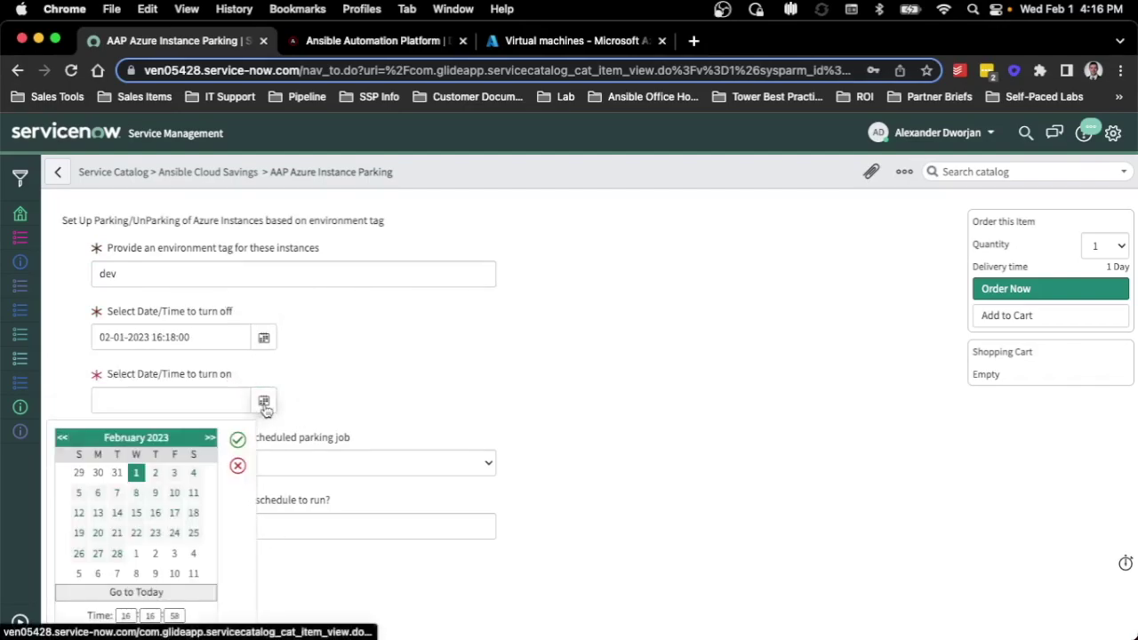
pyautogui.click(174, 473)
pyautogui.click(237, 439)
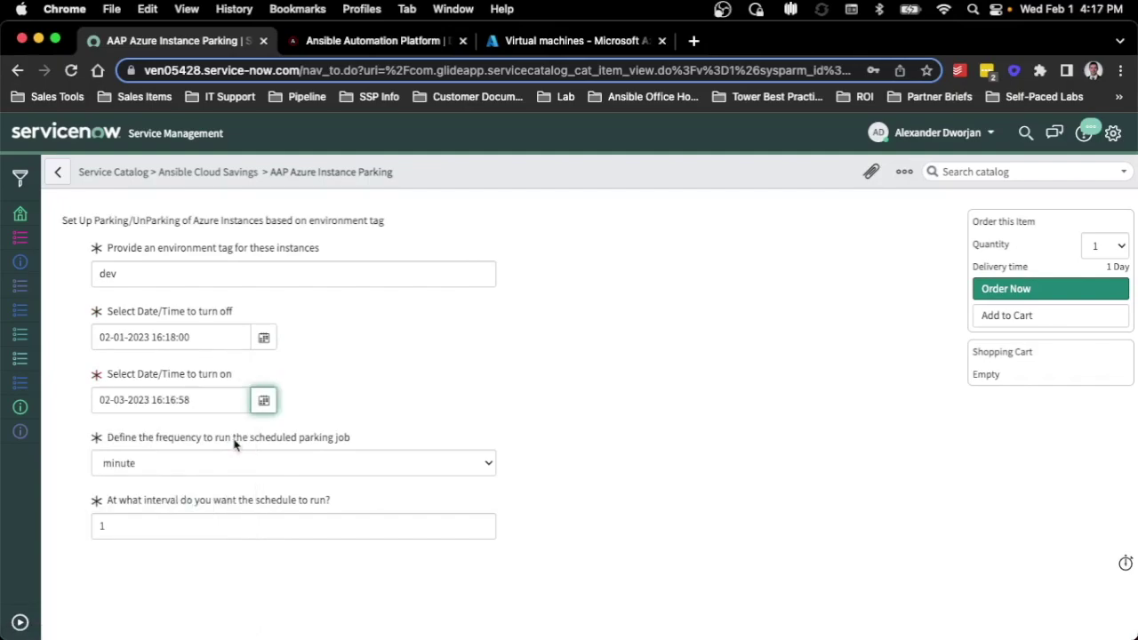
# Step: Choose a weekly frequency and submit the parking request with Order Now
pyautogui.click(196, 459)
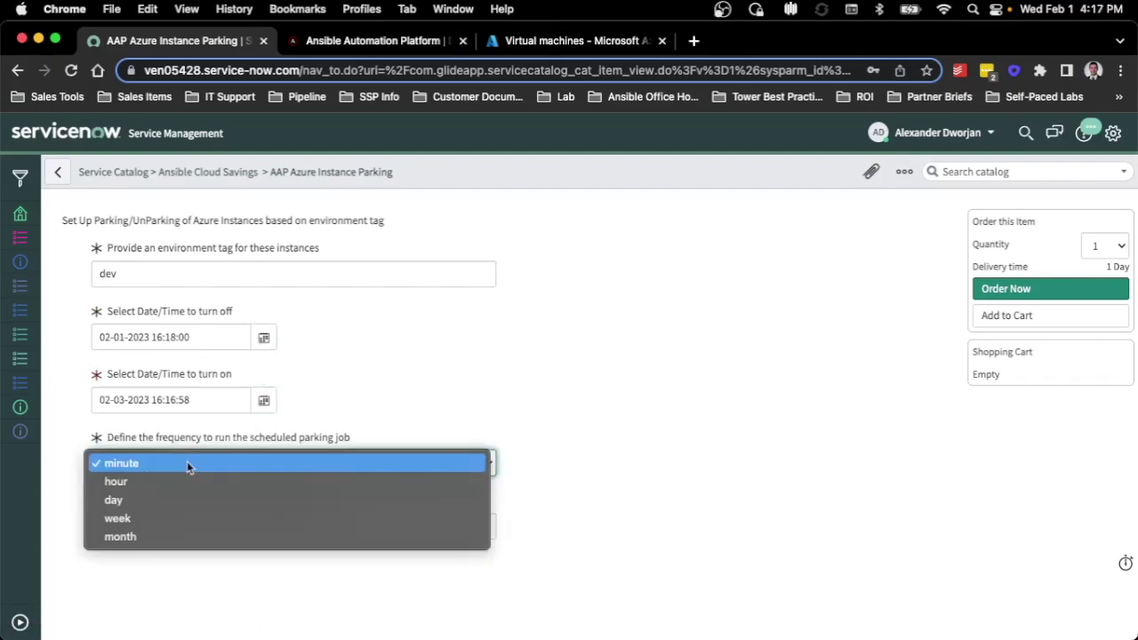
pyautogui.click(173, 518)
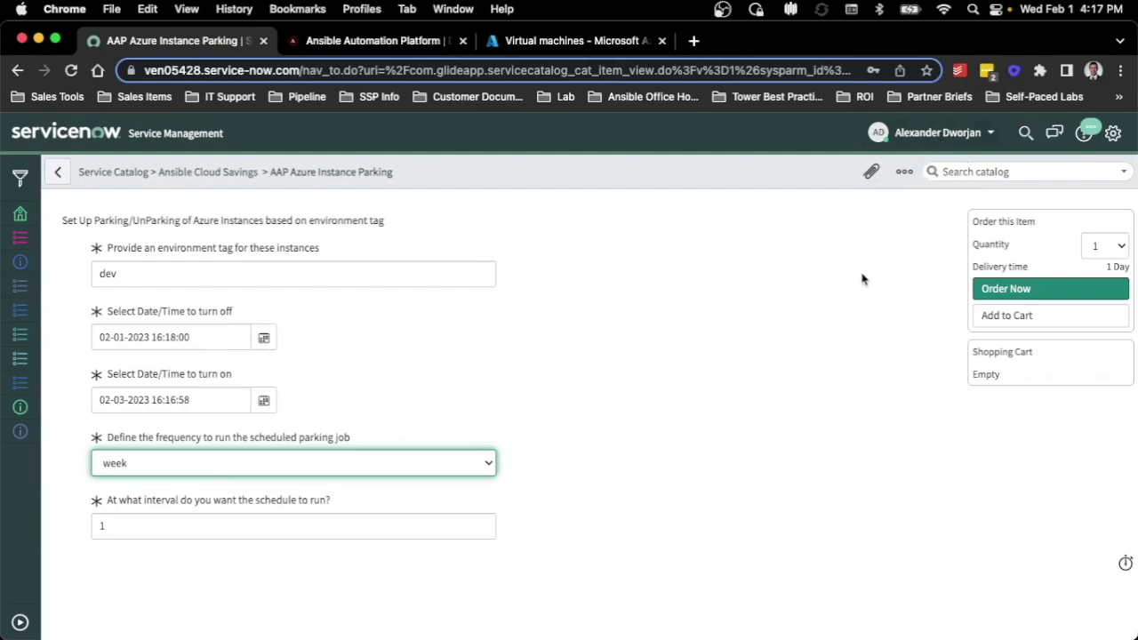
pyautogui.click(1039, 289)
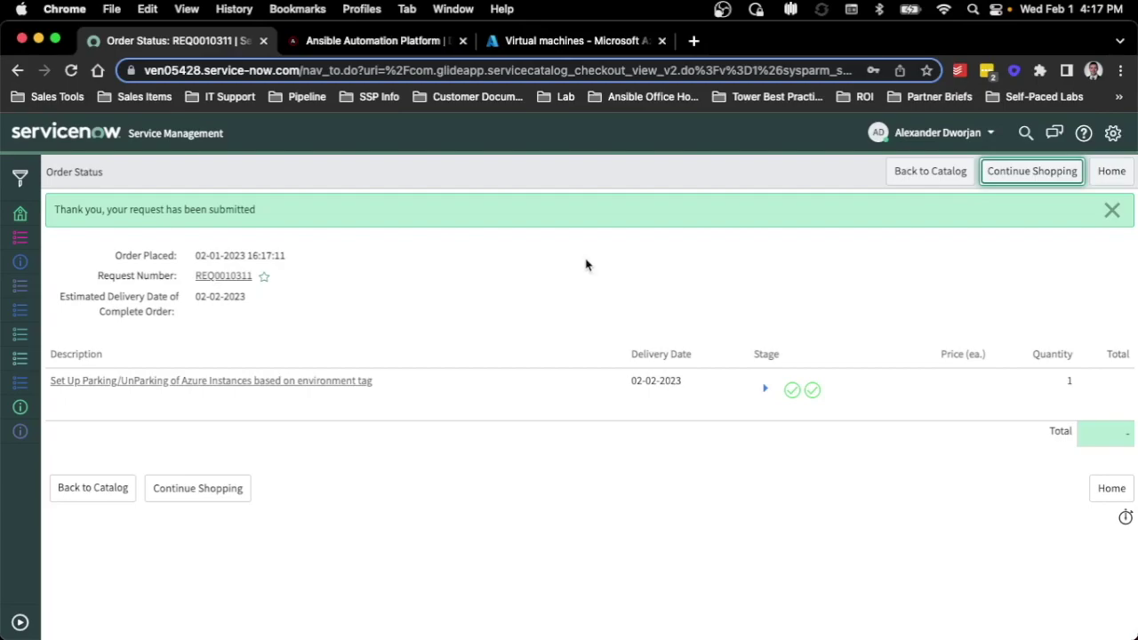
pyautogui.click(402, 47)
# Step: Find the dev Park and UnPark Azure schedules in the Schedules list, then return to Jobs
pyautogui.click(274, 277)
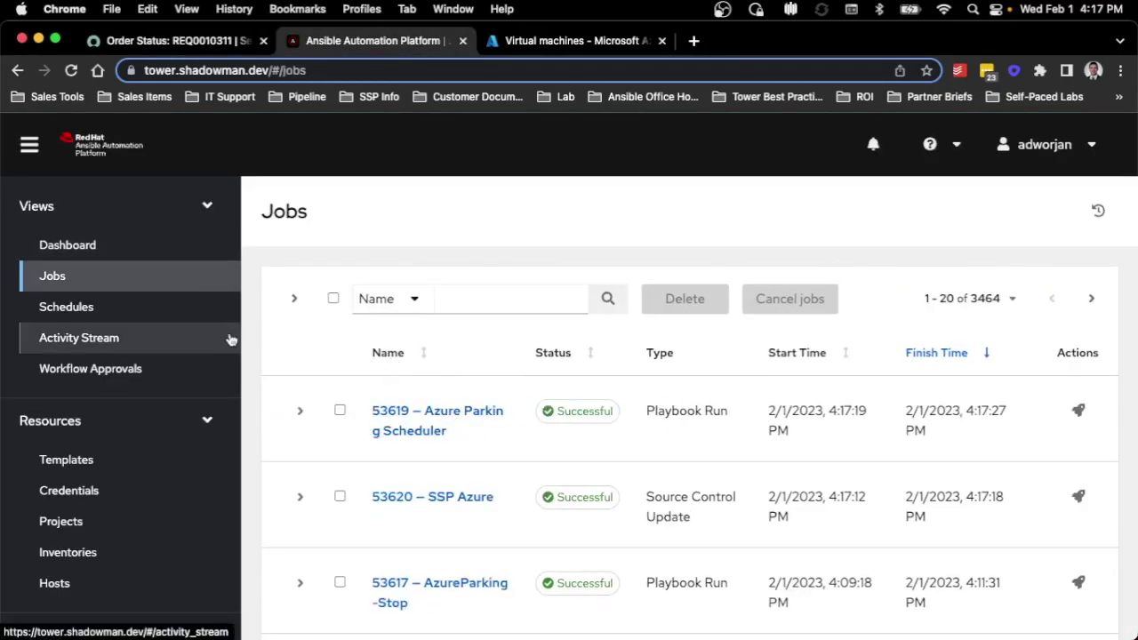
pyautogui.click(192, 303)
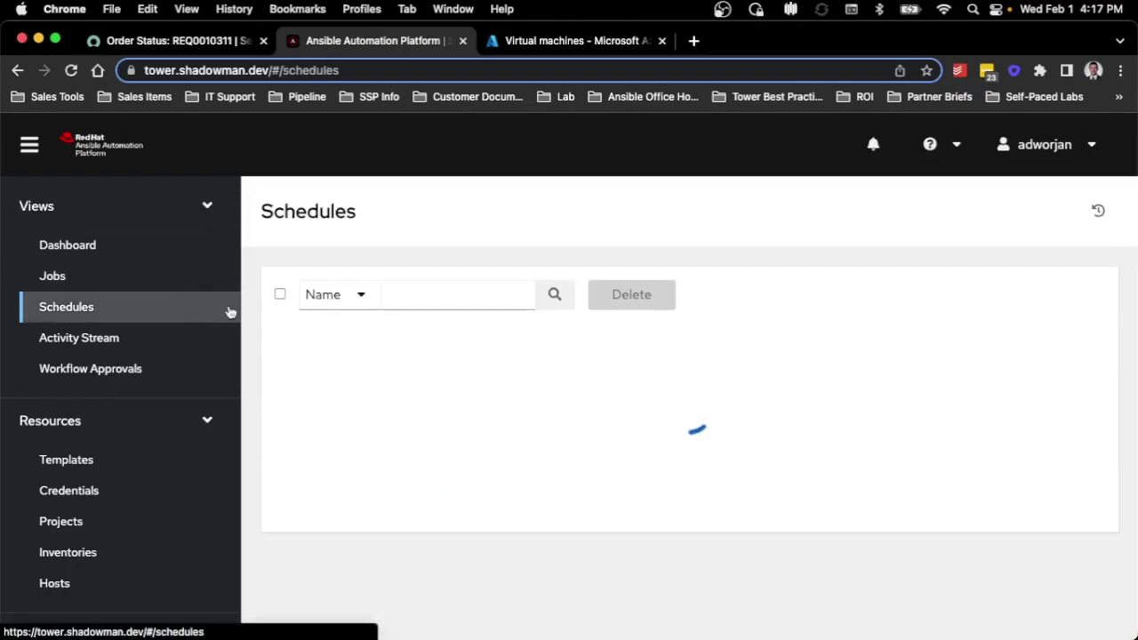
pyautogui.scroll(-10, 419, 374)
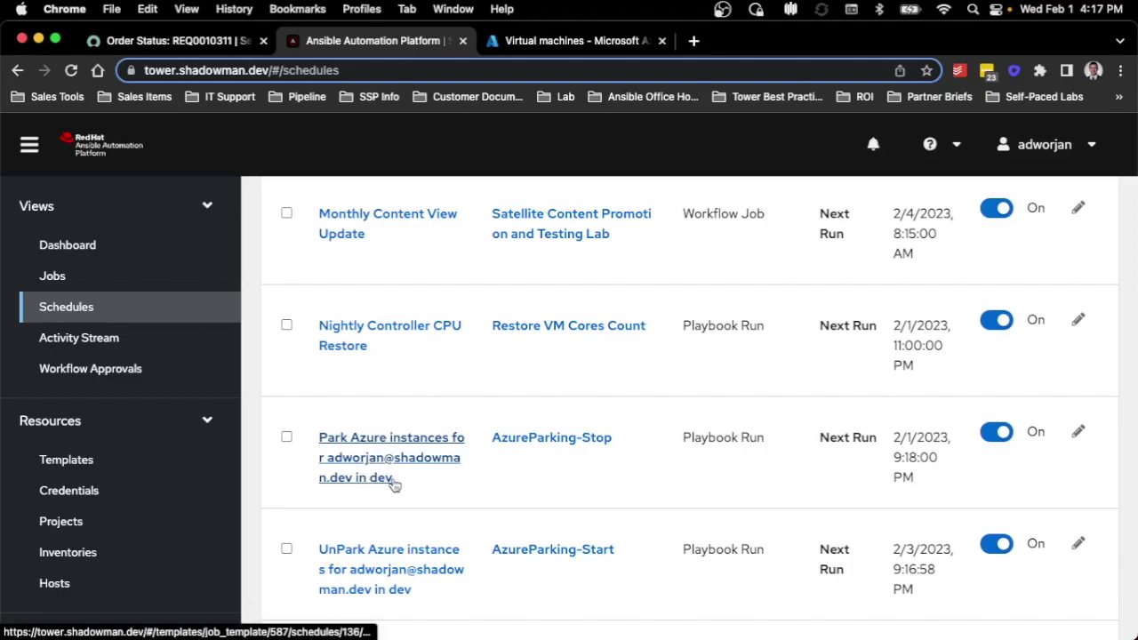
pyautogui.scroll(-1, 405, 482)
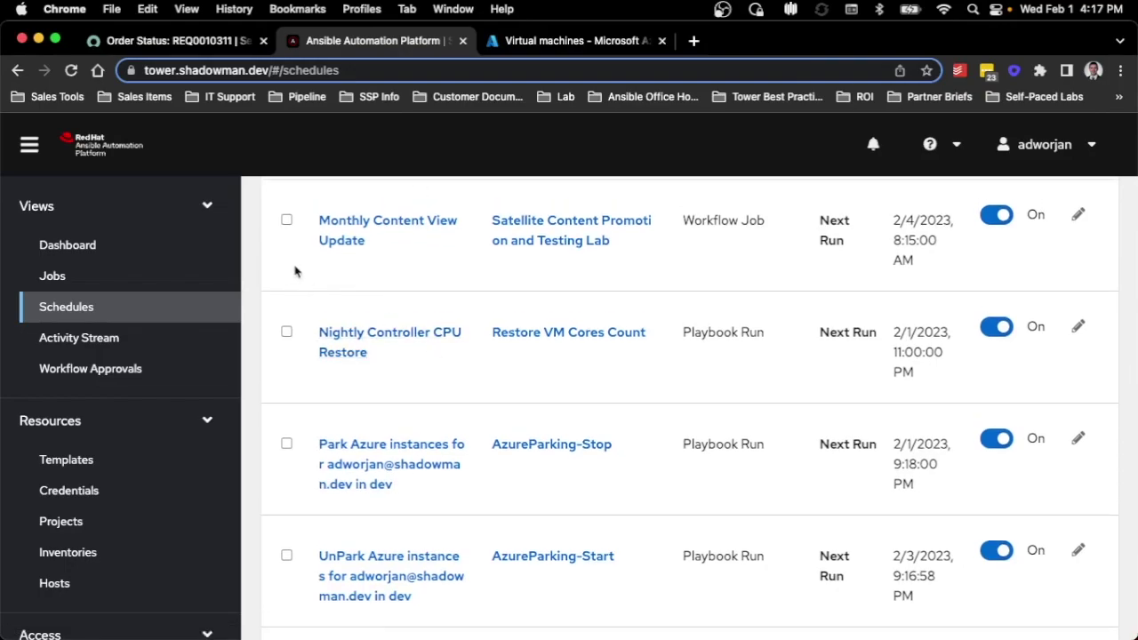
pyautogui.click(176, 287)
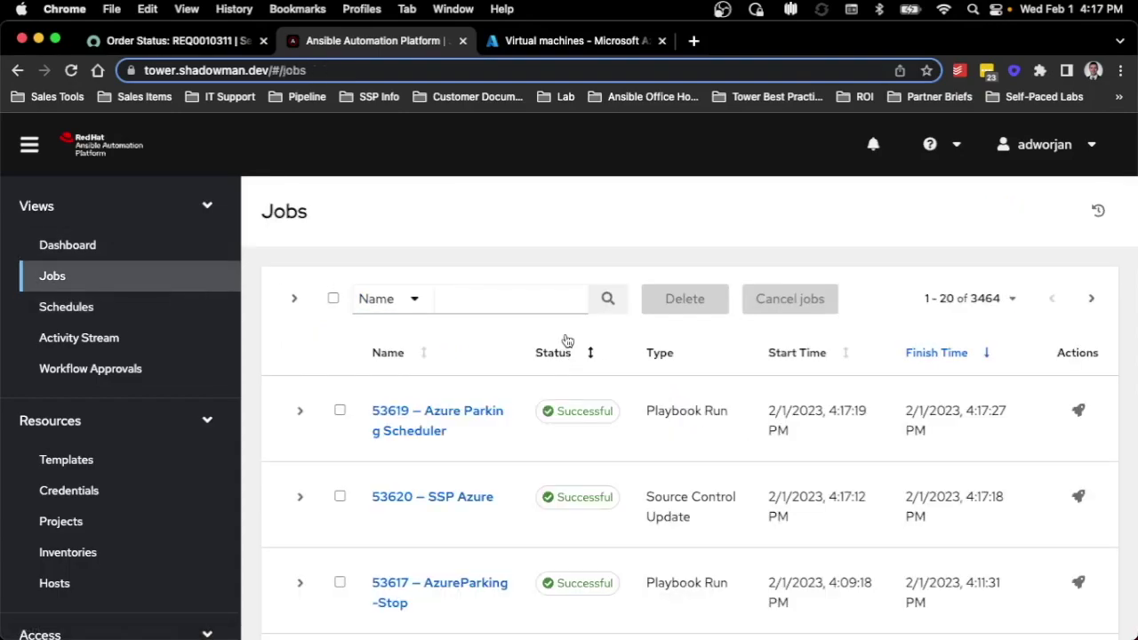
# Step: Add an owner tag to techex.shadowman.dev, comparing the azurevm and difowner VMs' tags
pyautogui.click(589, 44)
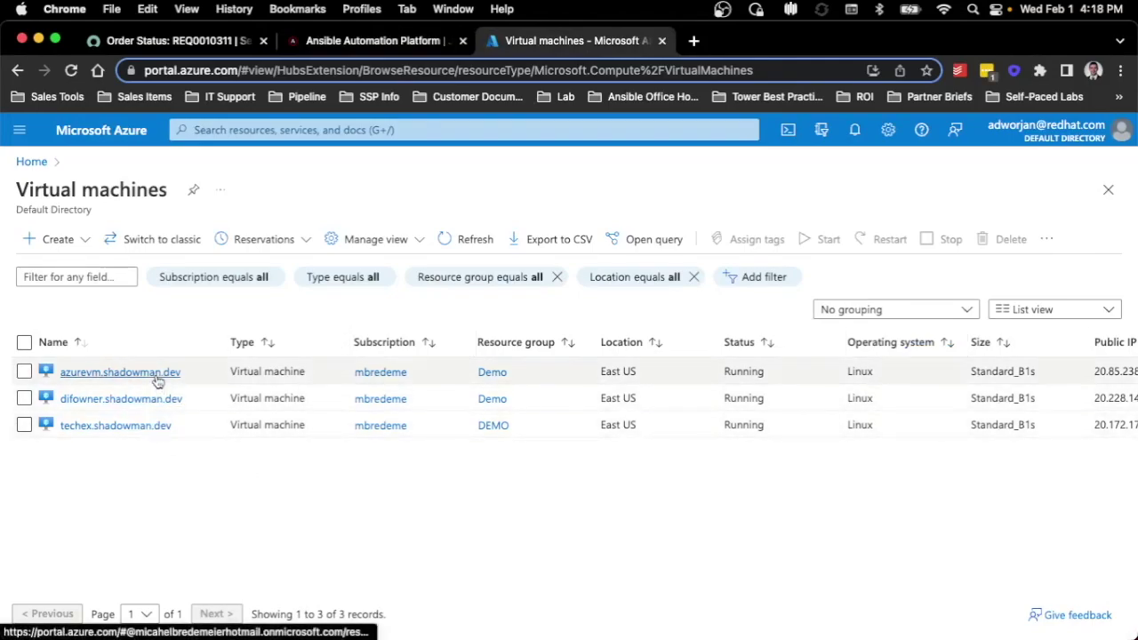
pyautogui.click(165, 428)
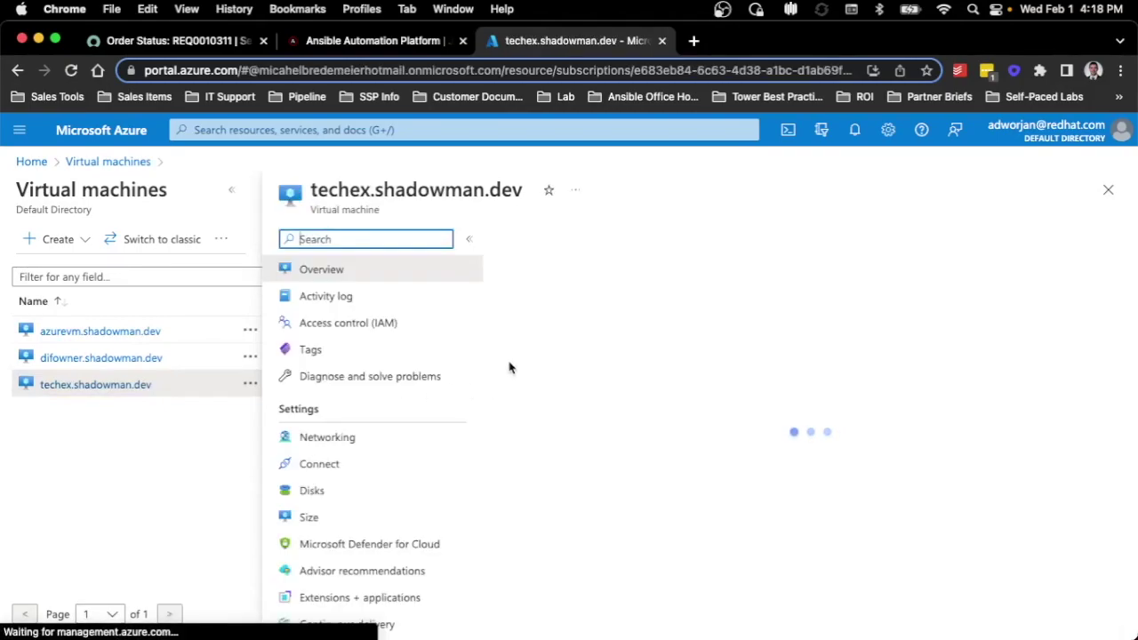
pyautogui.click(382, 351)
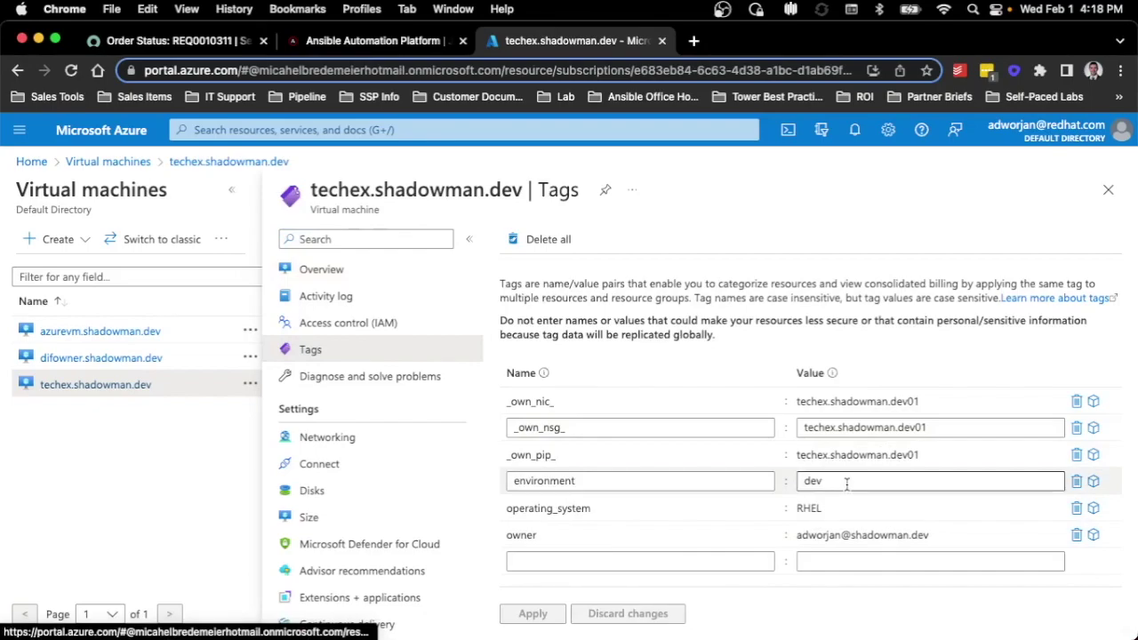
pyautogui.click(104, 335)
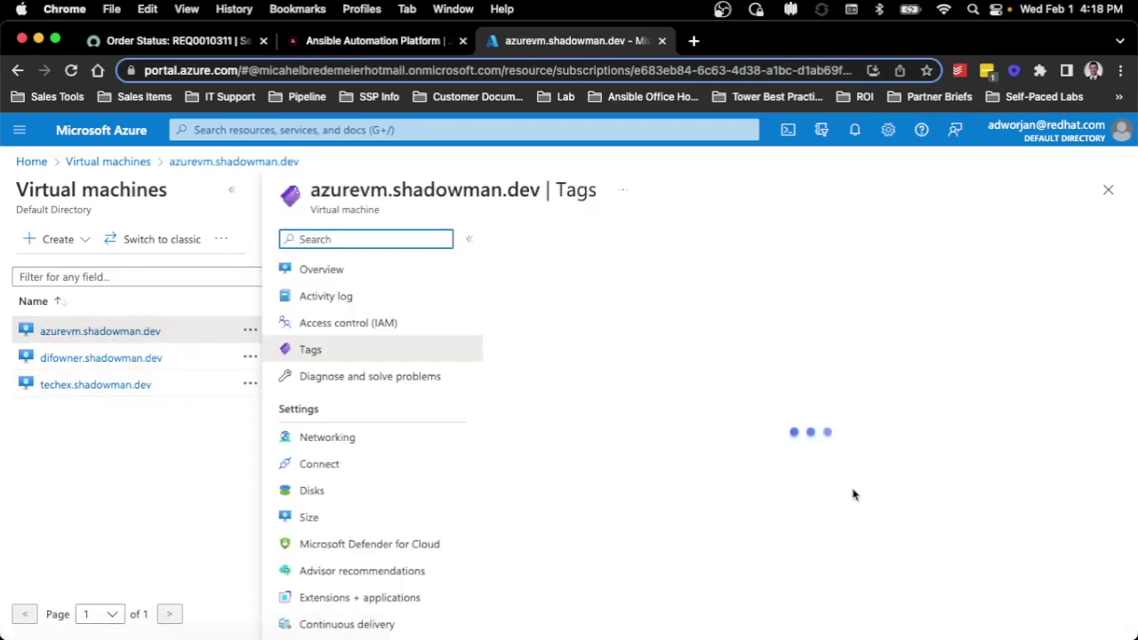
pyautogui.click(142, 363)
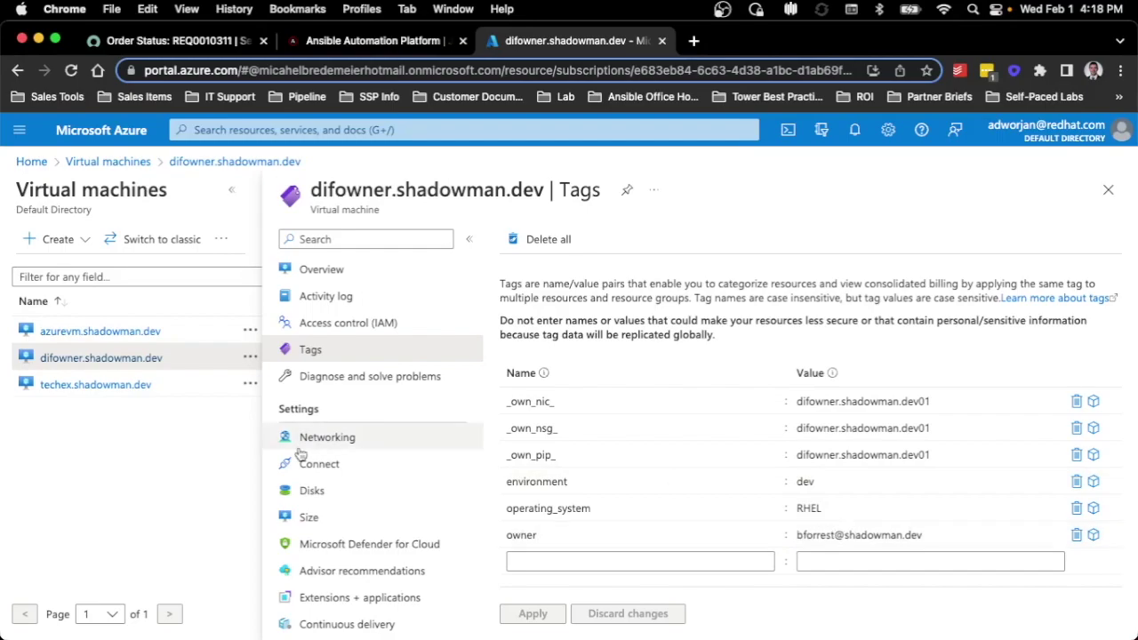
pyautogui.click(116, 396)
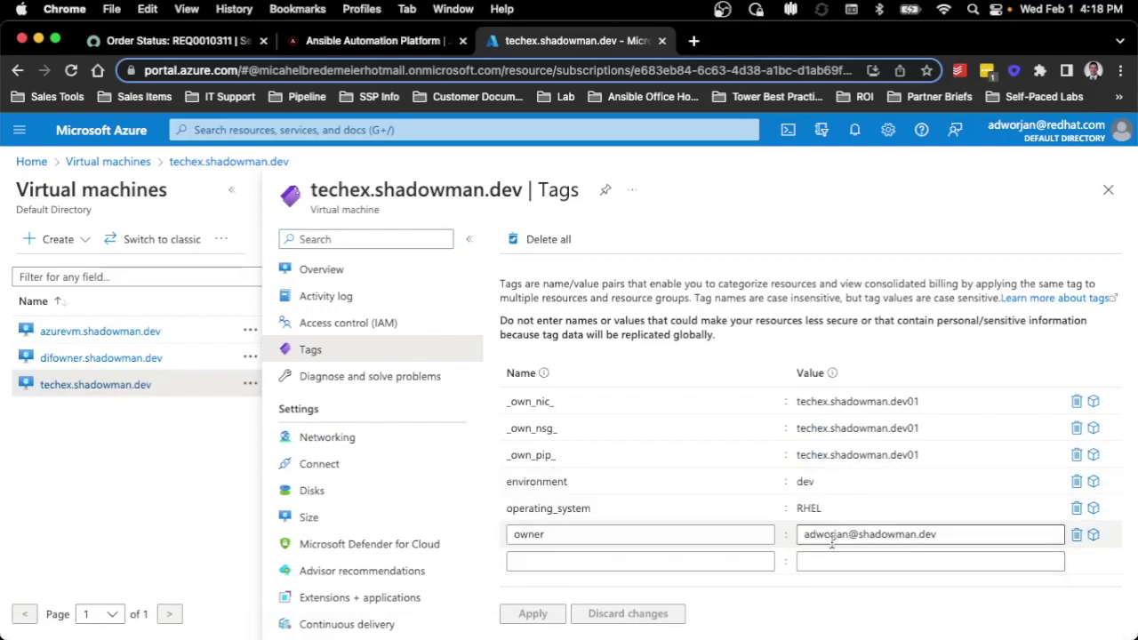
pyautogui.click(378, 41)
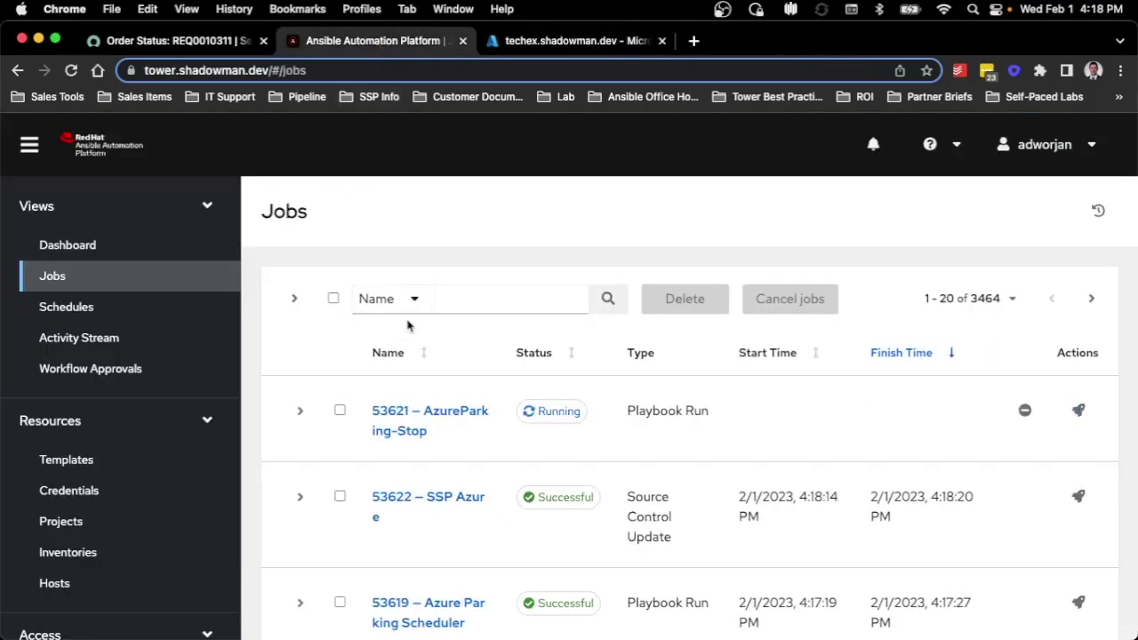
# Step: Watch job 53621 AzureParking-Stop's output, then return to the ServiceNow Order Status page
pyautogui.click(477, 423)
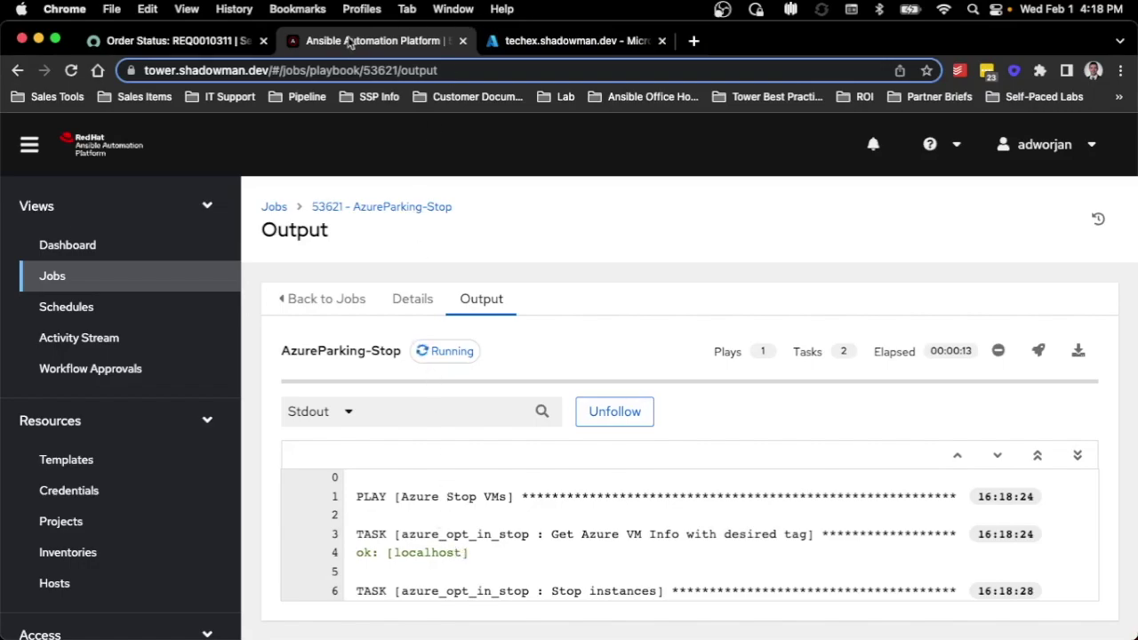
pyautogui.click(224, 41)
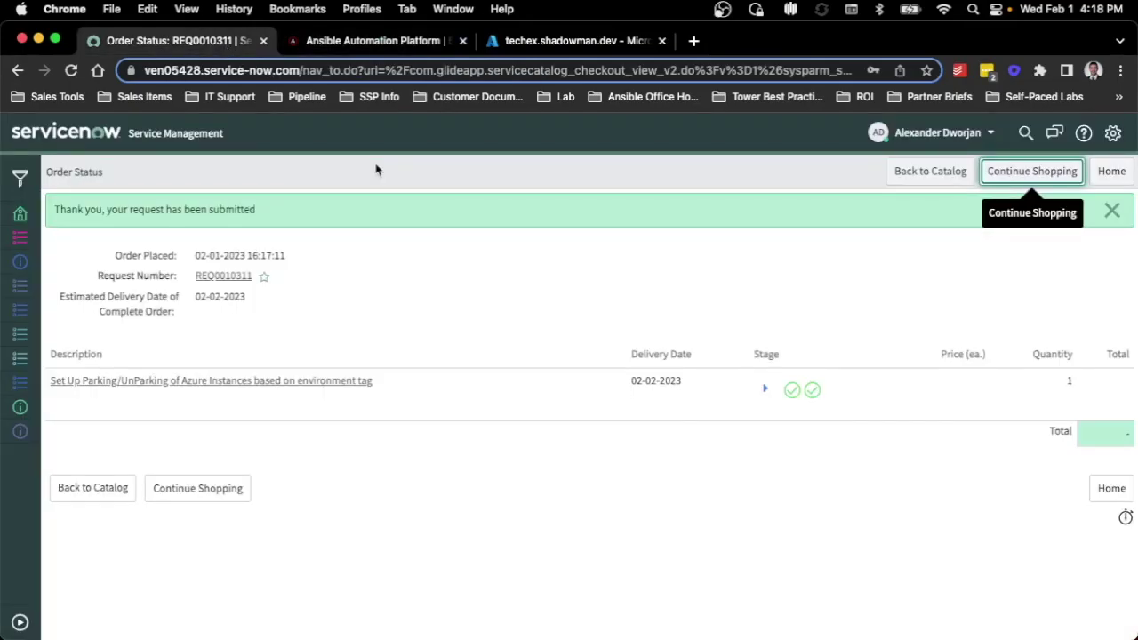
# Step: Open a new AAP Azure Instance Parking form and enter the tag test
pyautogui.click(923, 170)
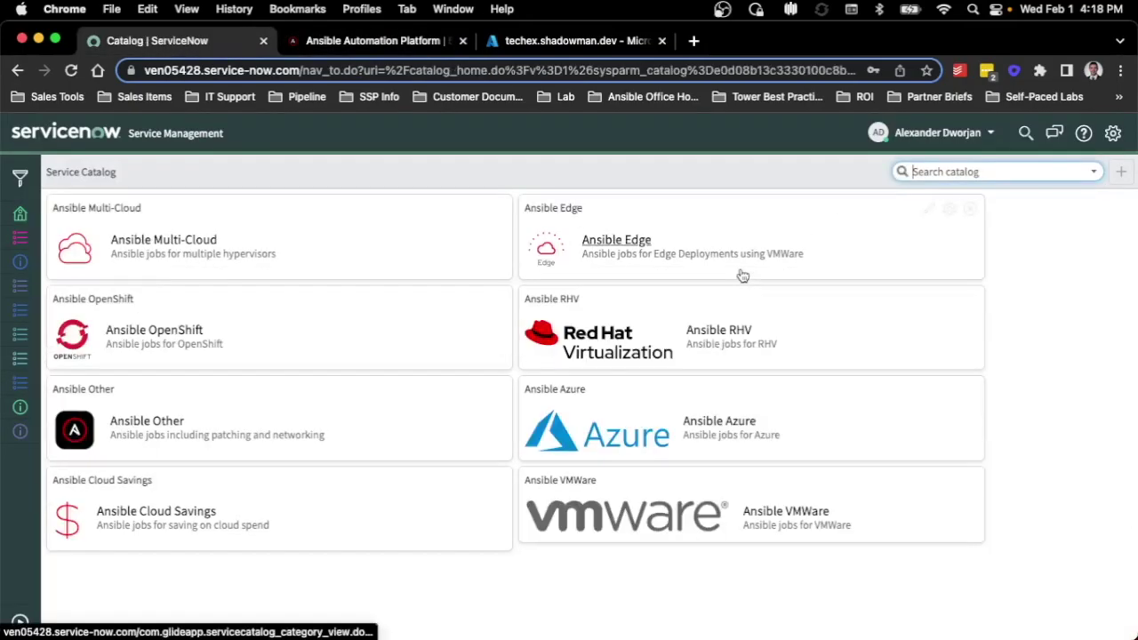
pyautogui.click(224, 521)
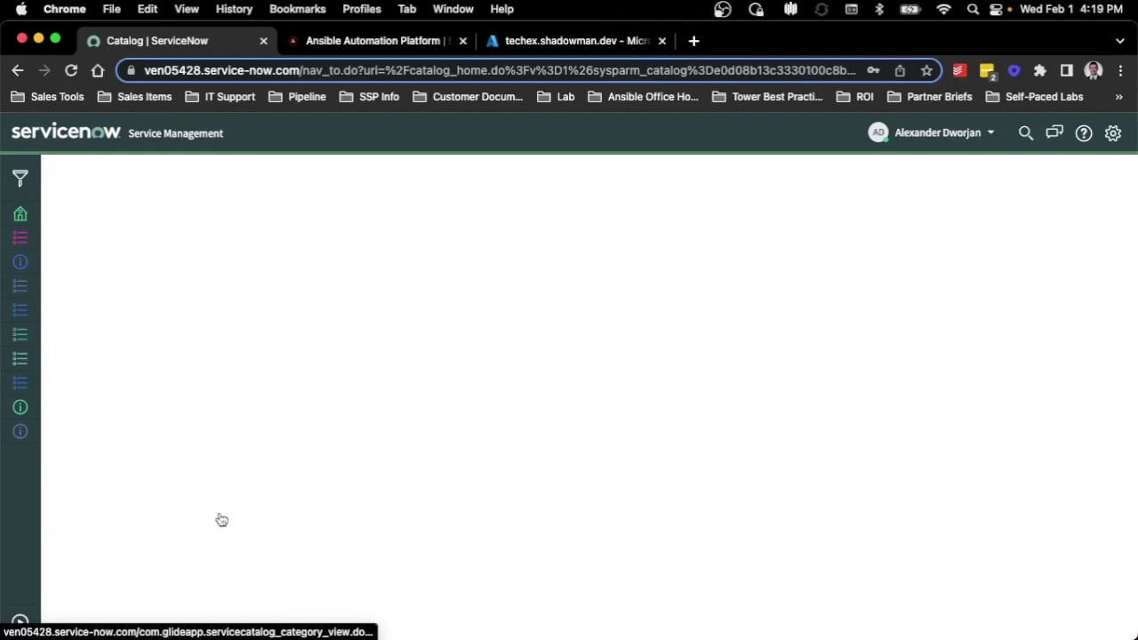
pyautogui.click(211, 316)
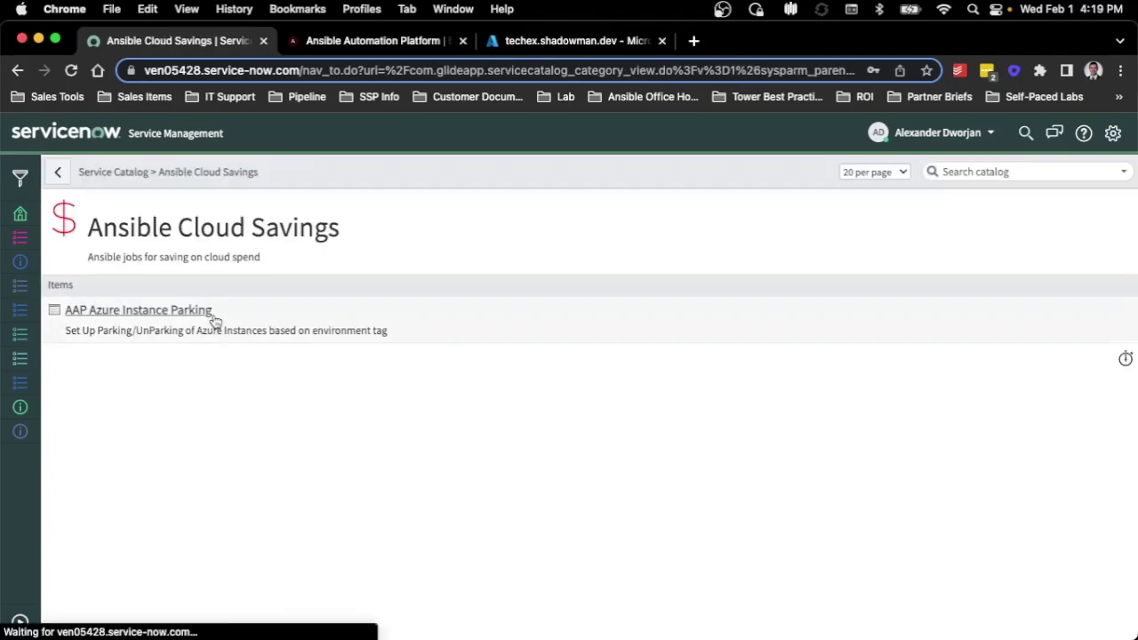
pyautogui.write('test')
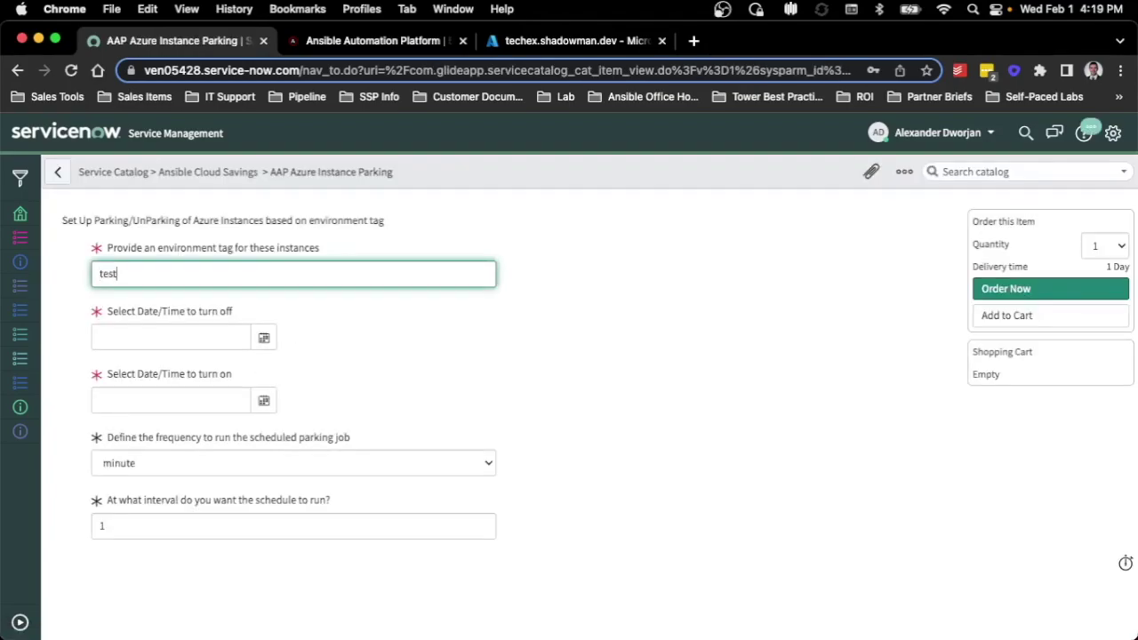
pyautogui.click(265, 338)
pyautogui.click(175, 409)
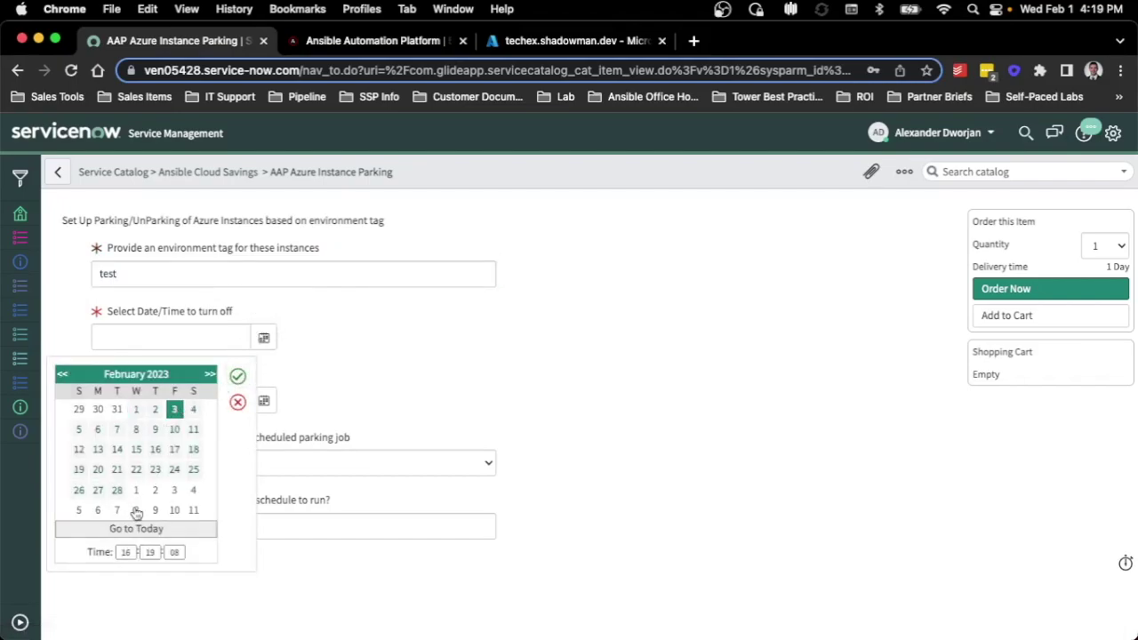
pyautogui.click(127, 553)
pyautogui.write('20')
pyautogui.press('Tab')
pyautogui.write('00')
pyautogui.press('Tab')
pyautogui.write('00')
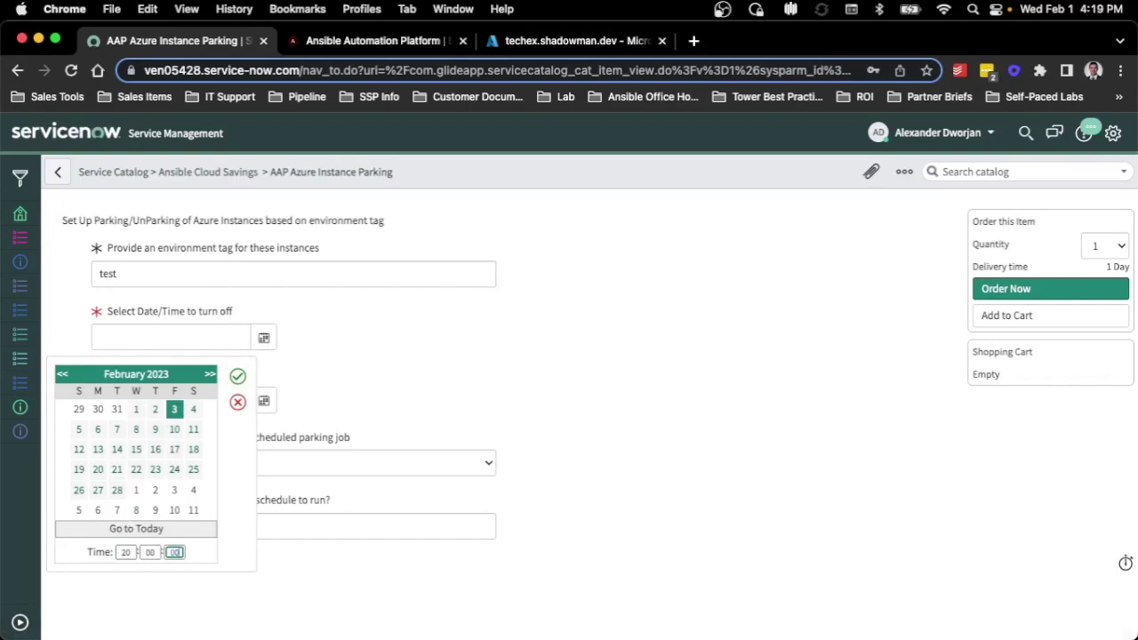
pyautogui.click(237, 376)
pyautogui.click(264, 401)
pyautogui.click(78, 493)
pyautogui.click(98, 493)
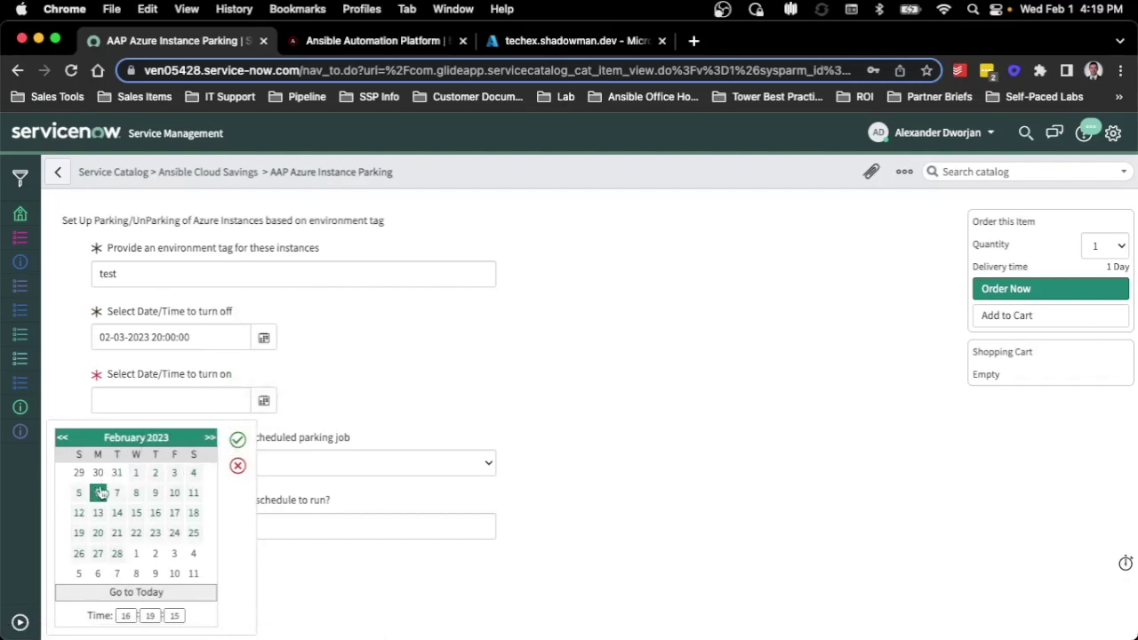
pyautogui.click(237, 439)
pyautogui.click(264, 401)
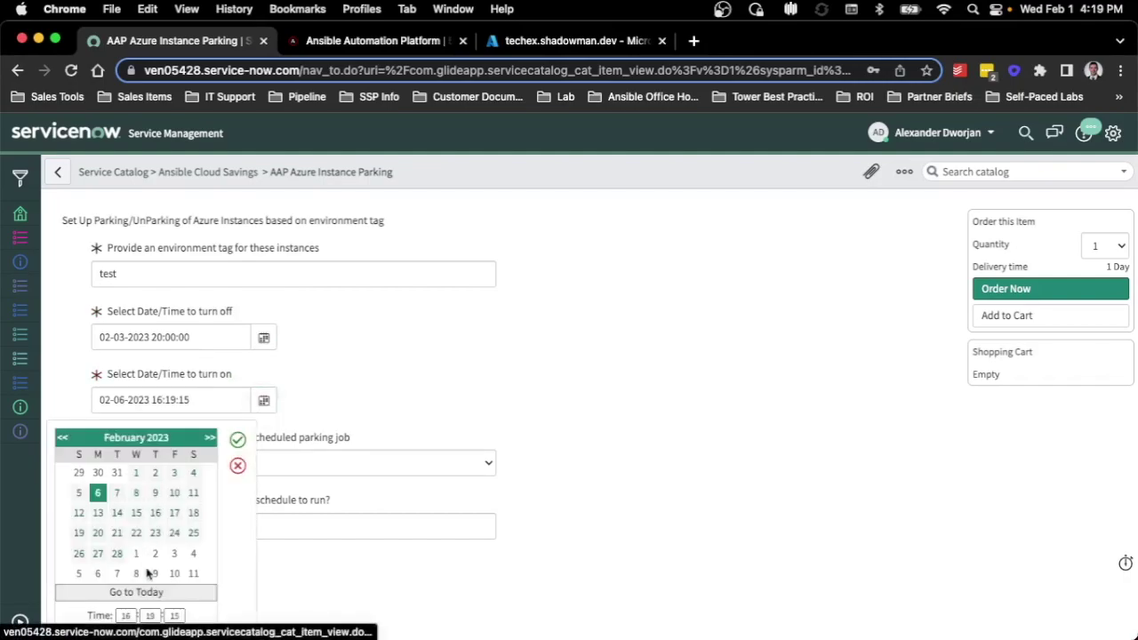
pyautogui.doubleClick(128, 615)
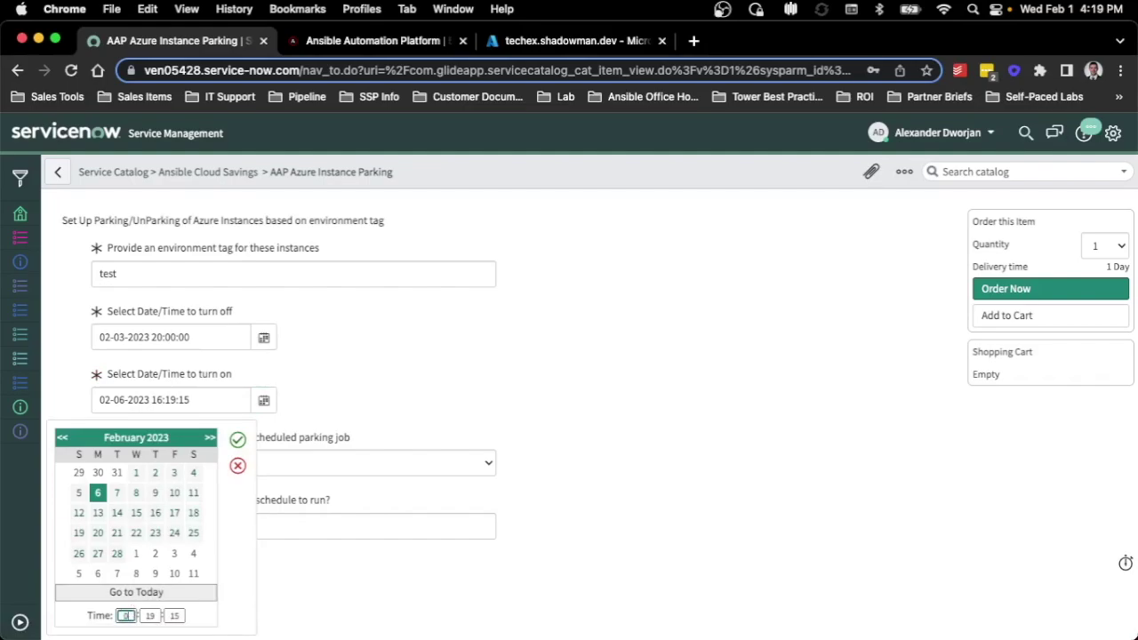
pyautogui.write('08:00')
pyautogui.click(238, 439)
# Step: Make the schedule weekly and submit the test parking request
pyautogui.click(220, 464)
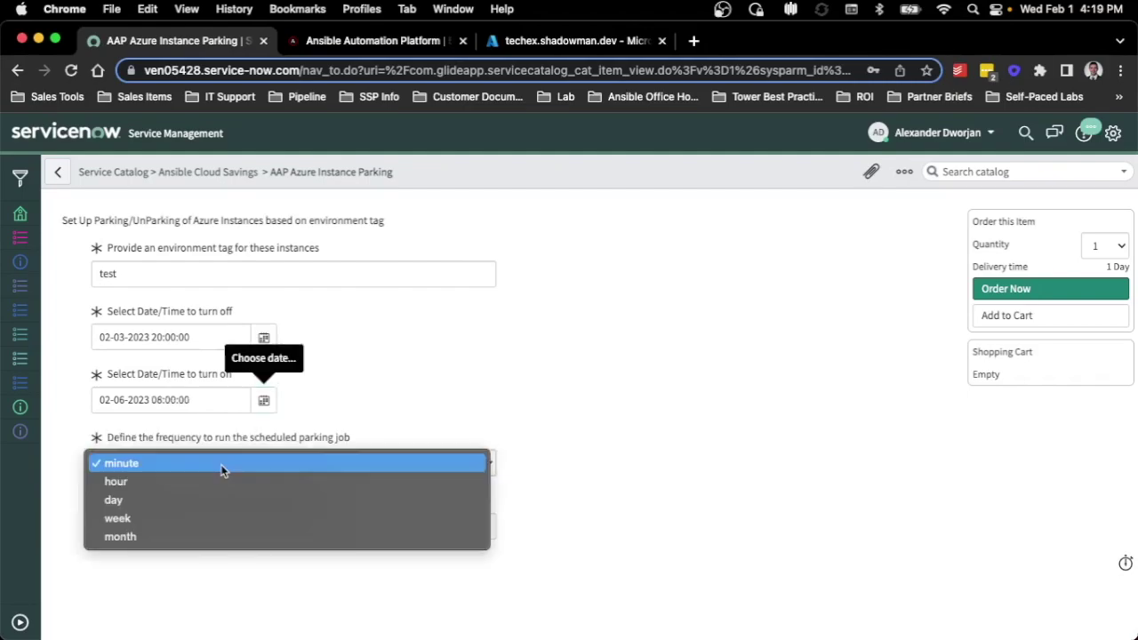
pyautogui.click(207, 517)
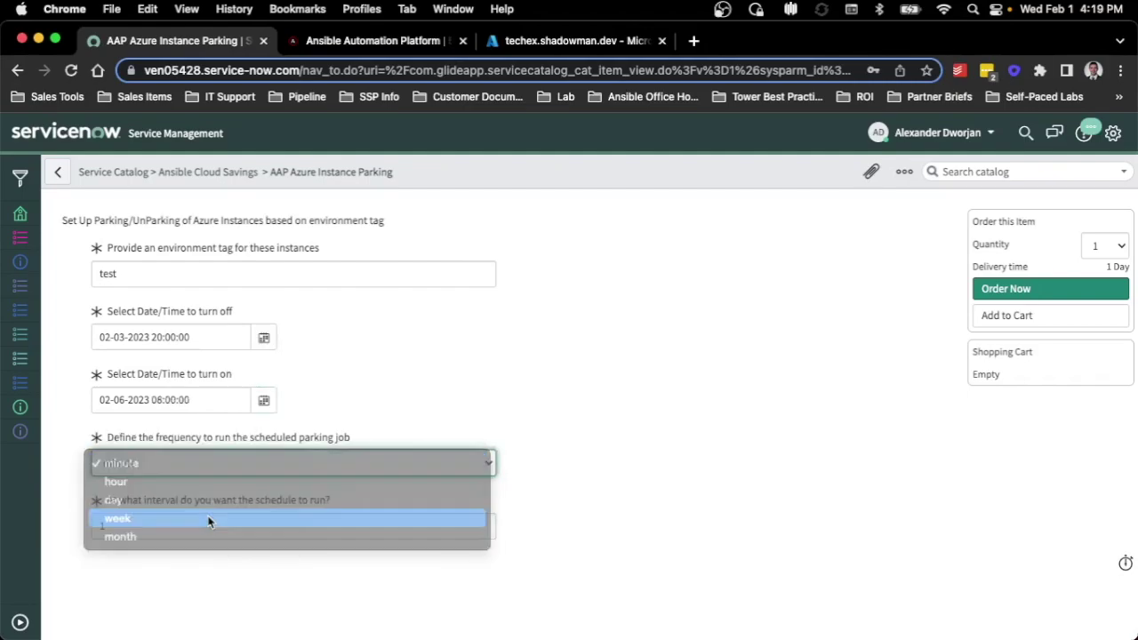
pyautogui.click(979, 292)
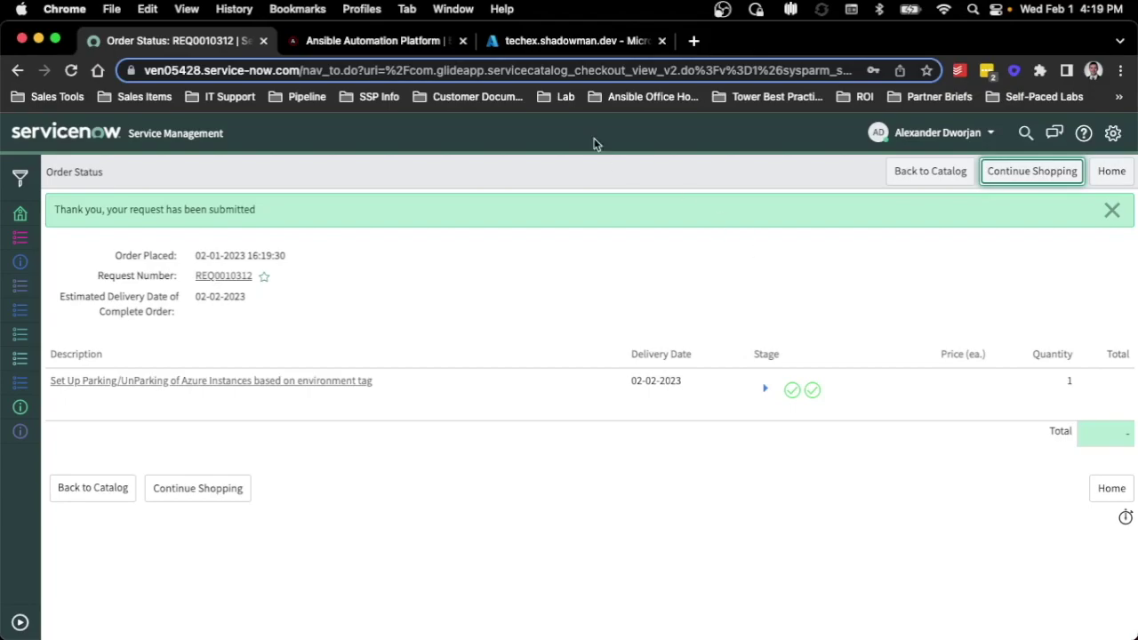
# Step: Check the AzureParking-Stop job, then refresh the Azure VM list to see techex.shadowman.dev stopped
pyautogui.click(435, 41)
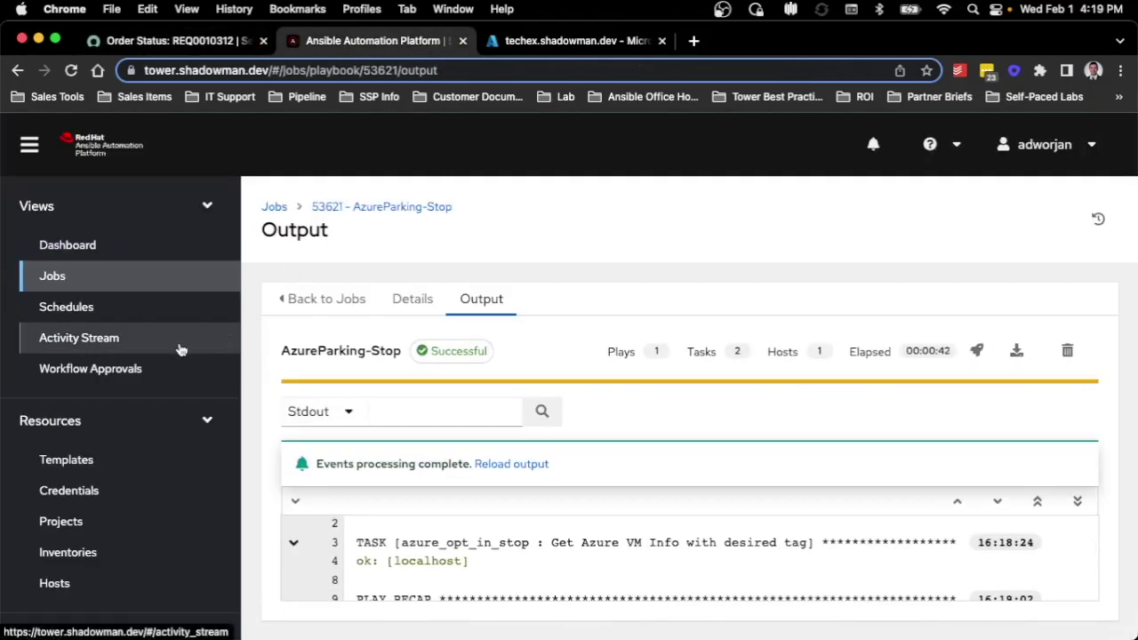
pyautogui.click(151, 287)
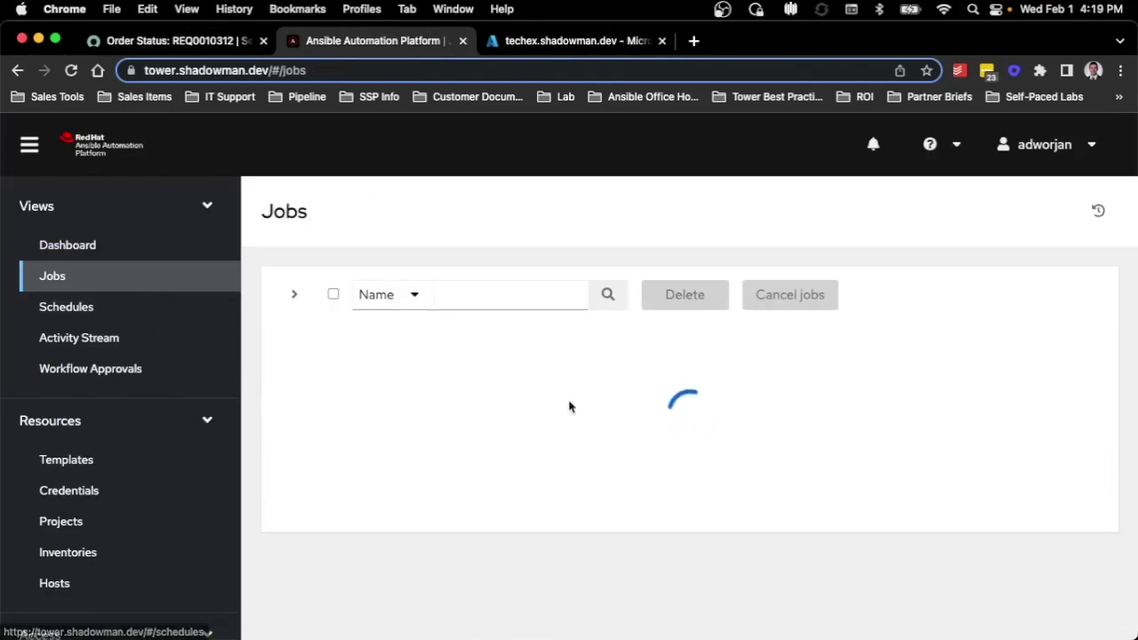
pyautogui.click(569, 41)
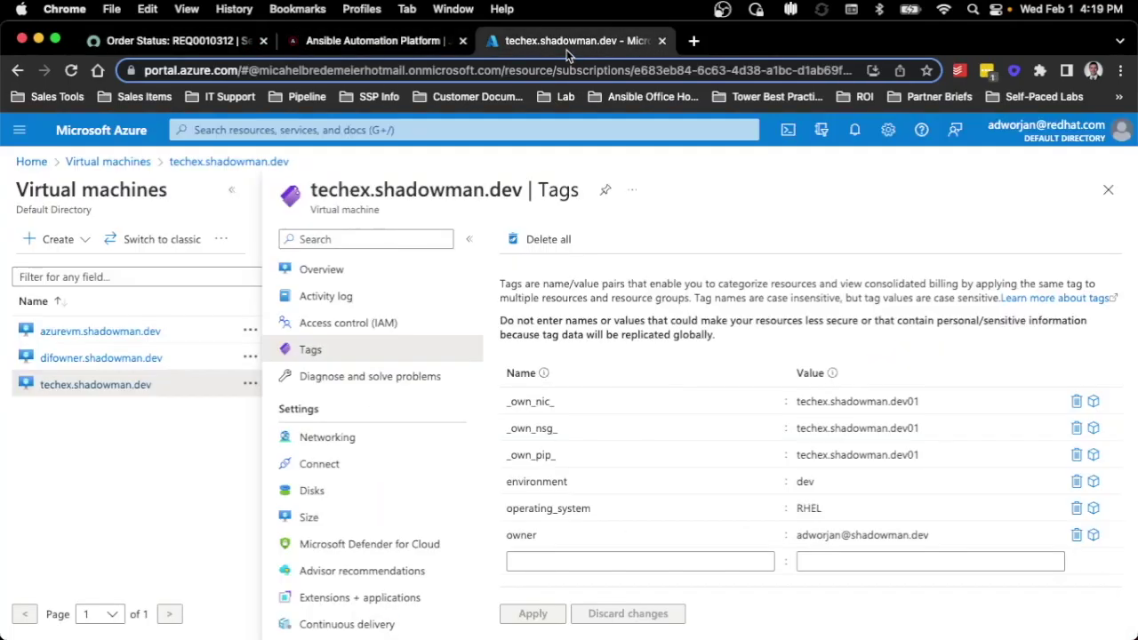
pyautogui.click(106, 161)
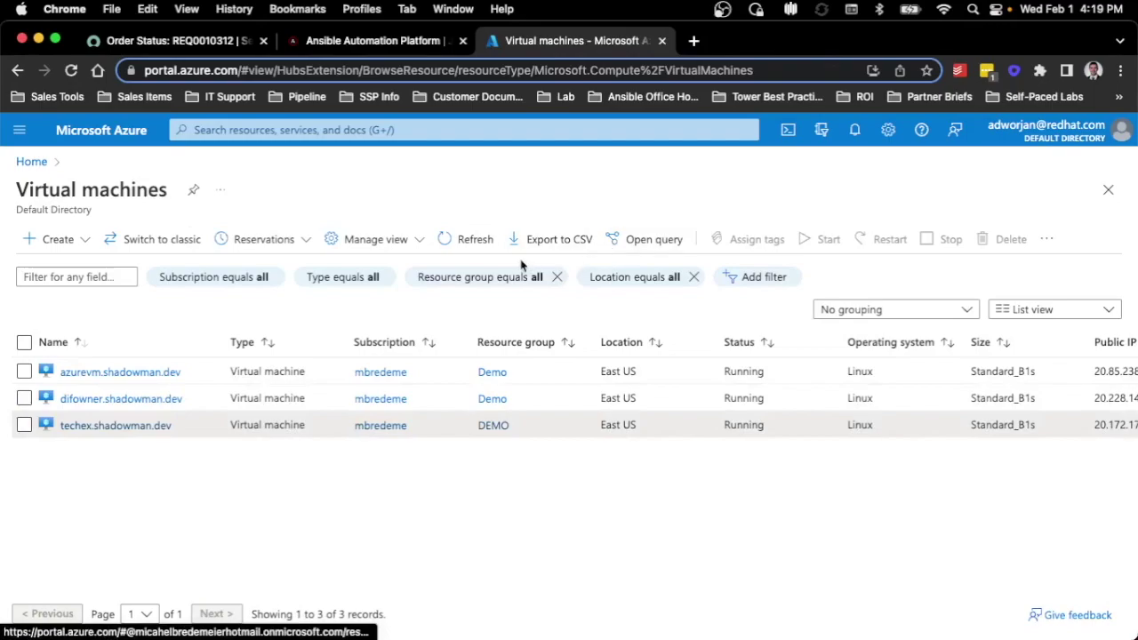
pyautogui.click(463, 237)
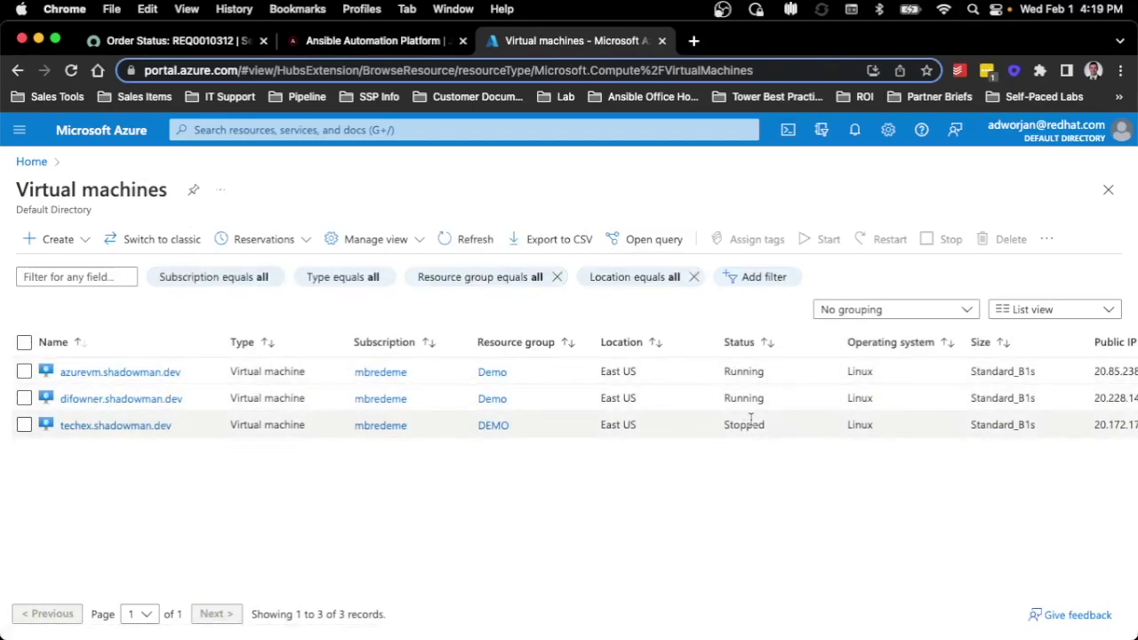
# Step: Open the Schedules list in Ansible Automation Platform to view the new parking schedules
pyautogui.click(382, 41)
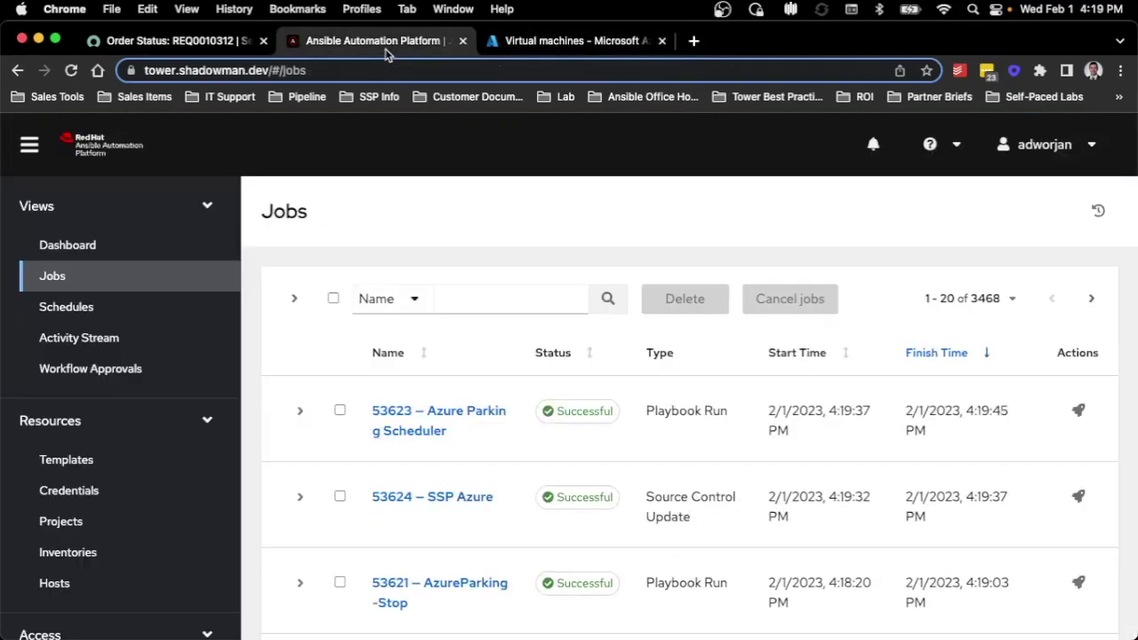
pyautogui.click(138, 308)
pyautogui.scroll(-10, 463, 418)
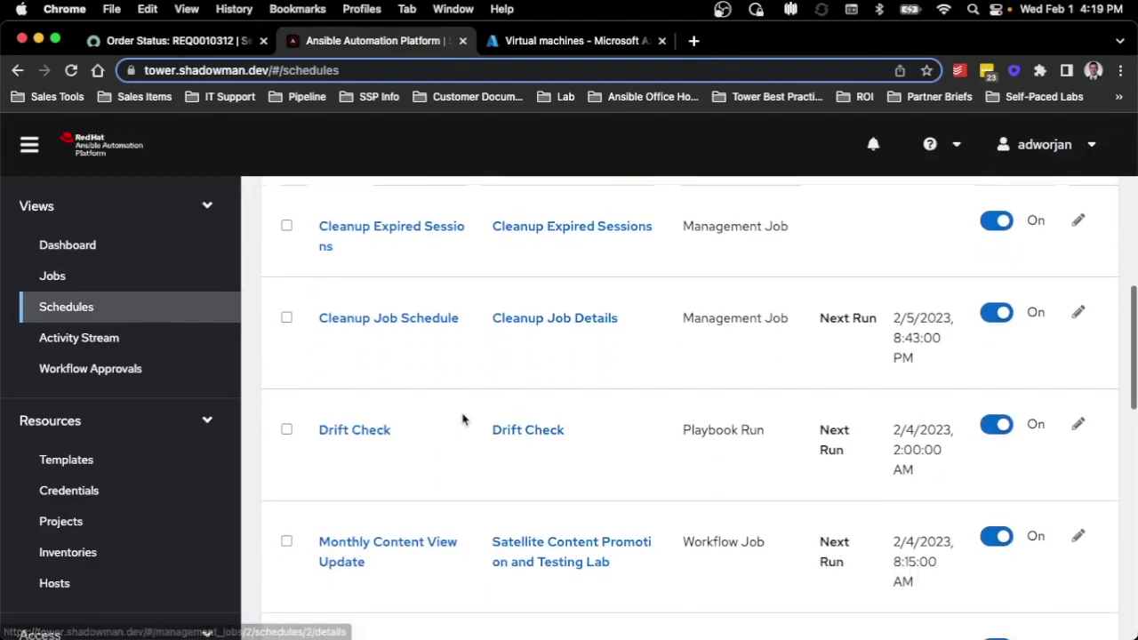